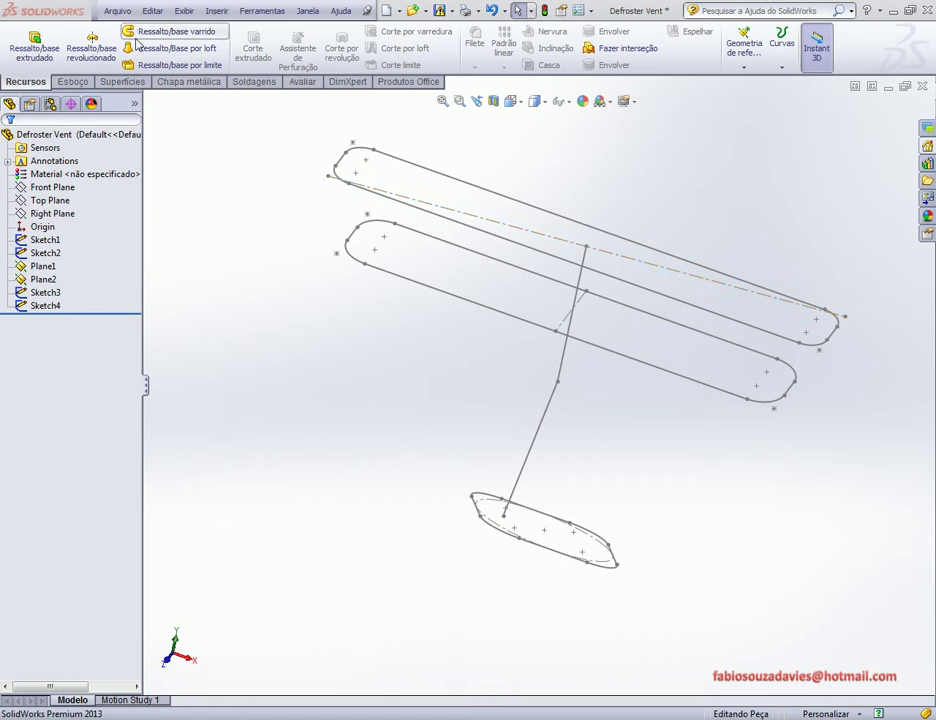
# - Start a loft through Sketch2, Sketch3 and Sketch4, picked top to bottom
pyautogui.click(170, 48)
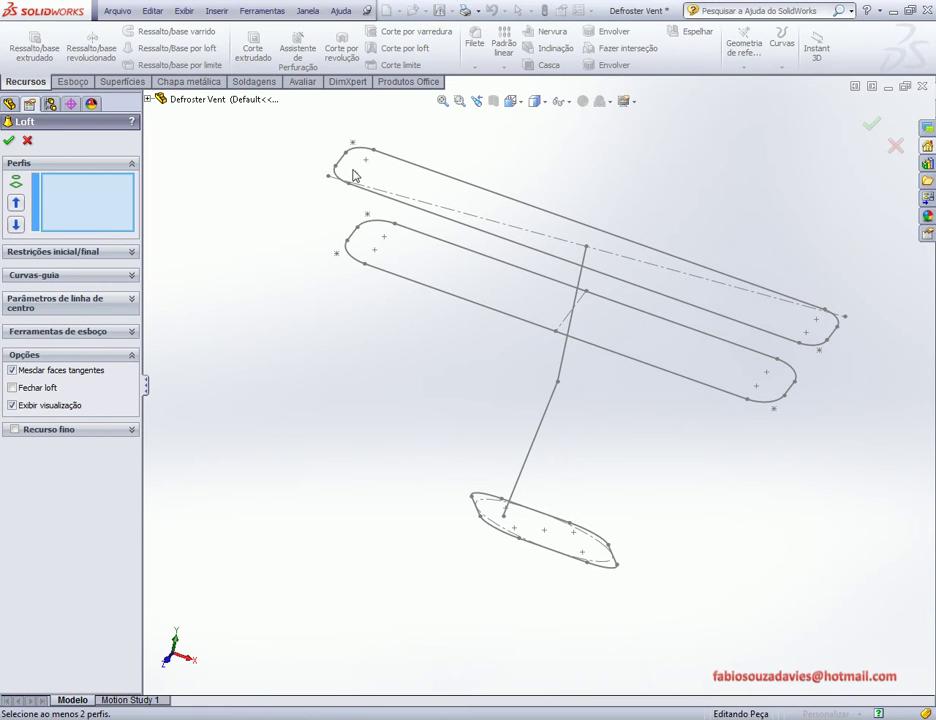
pyautogui.click(405, 163)
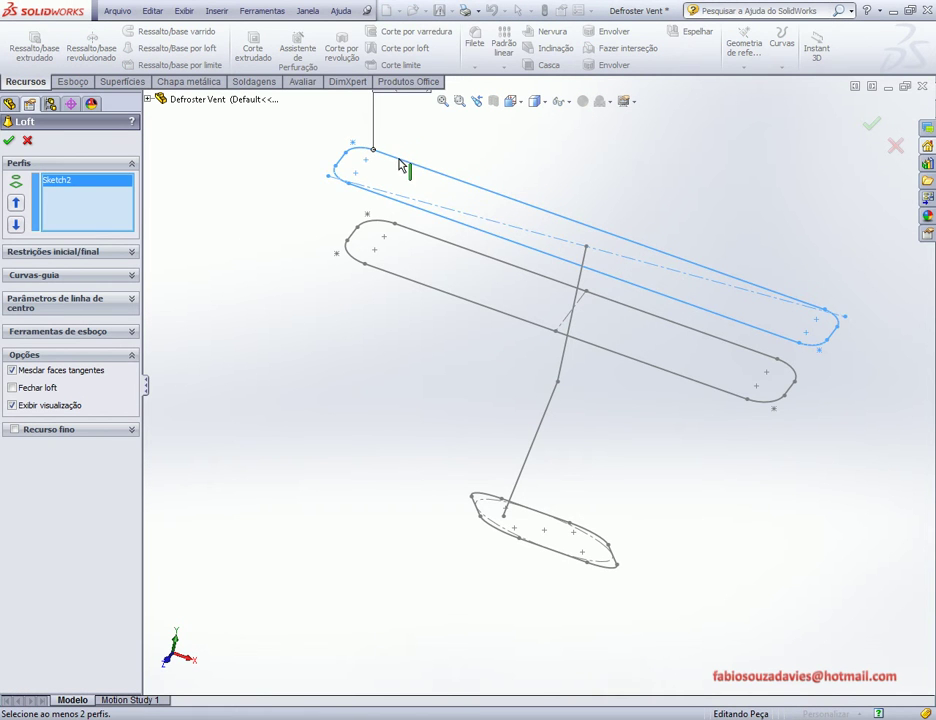
pyautogui.click(420, 232)
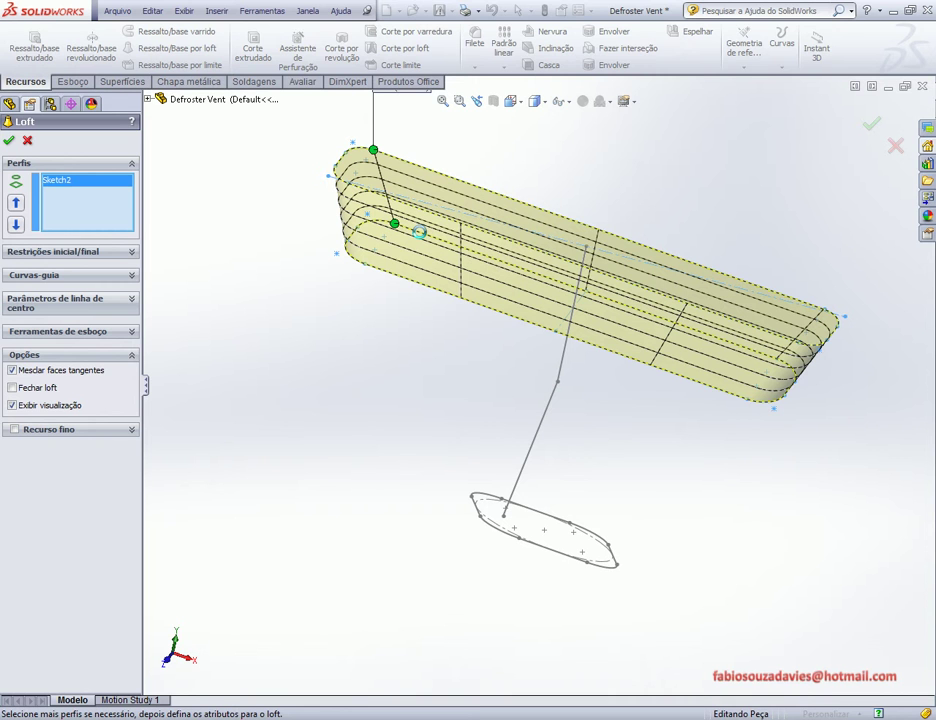
pyautogui.click(490, 498)
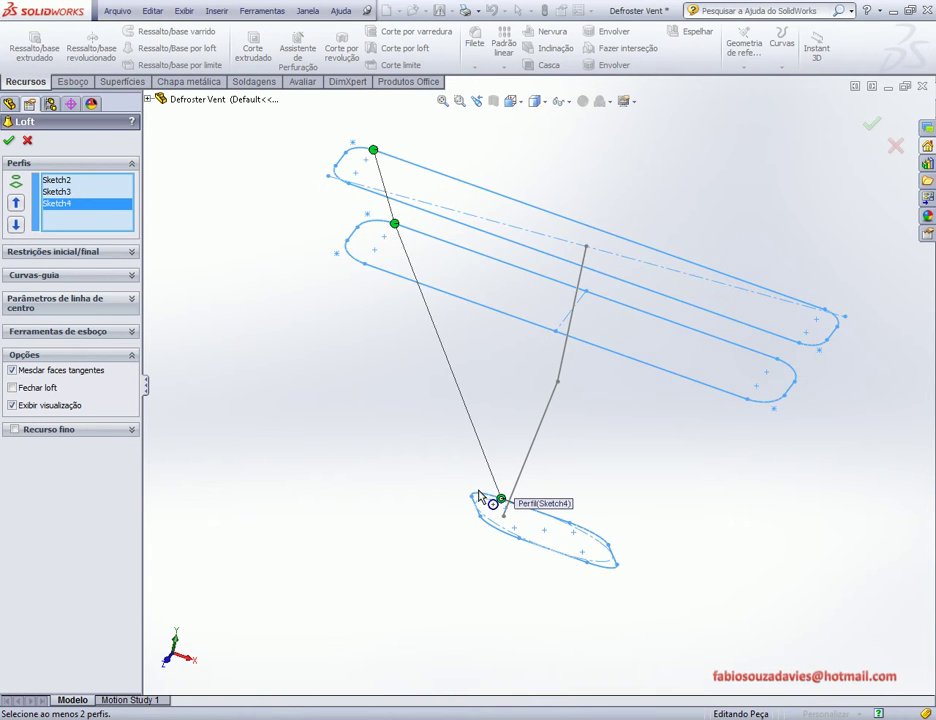
pyautogui.moveTo(397, 392)
pyautogui.mouseDown(button='middle')
pyautogui.moveTo(482, 309)
pyautogui.moveTo(460, 257)
pyautogui.mouseUp(button='middle')
# - Move the Sketch4 connector point to match the other profiles so the loft blends smoothly
pyautogui.hotkey('ctrl', '7')
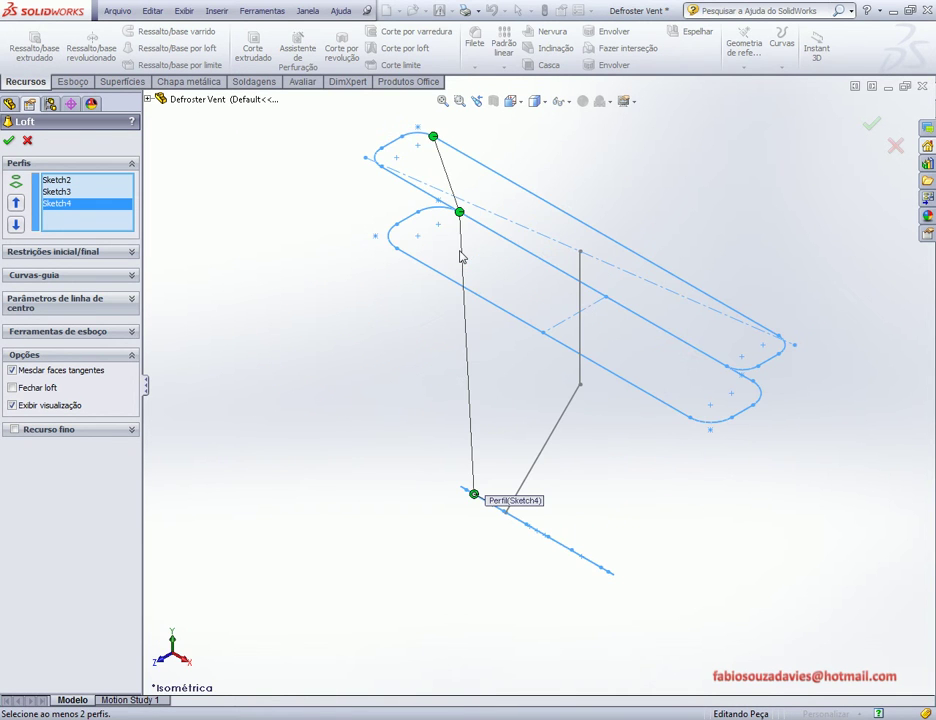
pyautogui.moveTo(460, 150)
pyautogui.mouseDown(button='middle')
pyautogui.moveTo(633, 213)
pyautogui.moveTo(688, 77)
pyautogui.mouseUp(button='middle')
pyautogui.moveTo(668, 167)
pyautogui.mouseDown(button='middle')
pyautogui.moveTo(647, 261)
pyautogui.moveTo(606, 267)
pyautogui.moveTo(567, 493)
pyautogui.moveTo(426, 369)
pyautogui.moveTo(539, 250)
pyautogui.moveTo(547, 260)
pyautogui.mouseUp(button='middle')
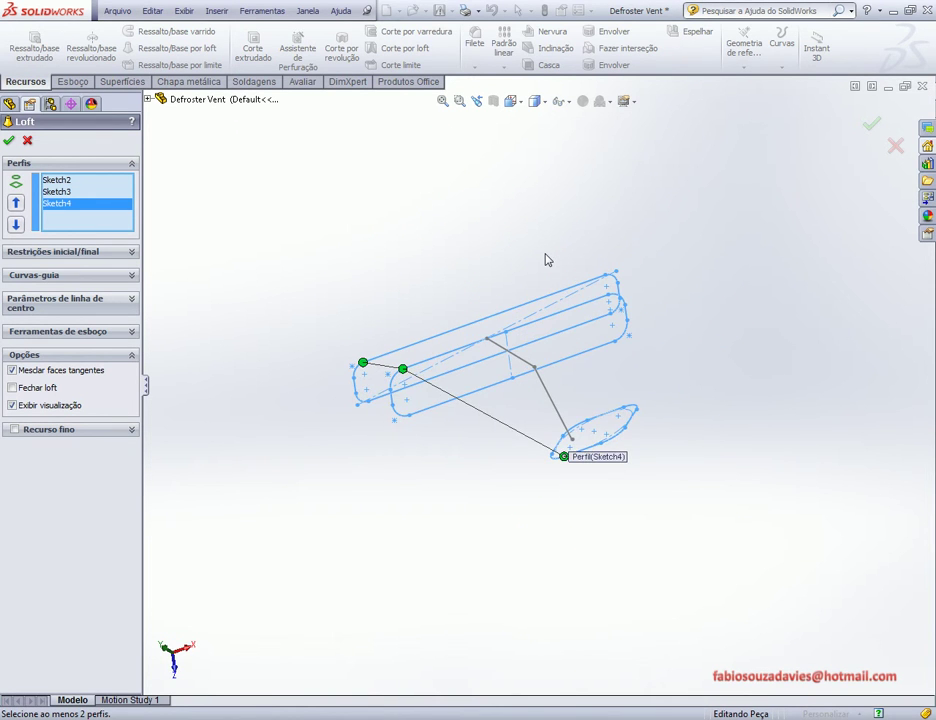
pyautogui.hotkey('ctrl', '7')
pyautogui.moveTo(459, 212); pyautogui.dragTo(418, 211)
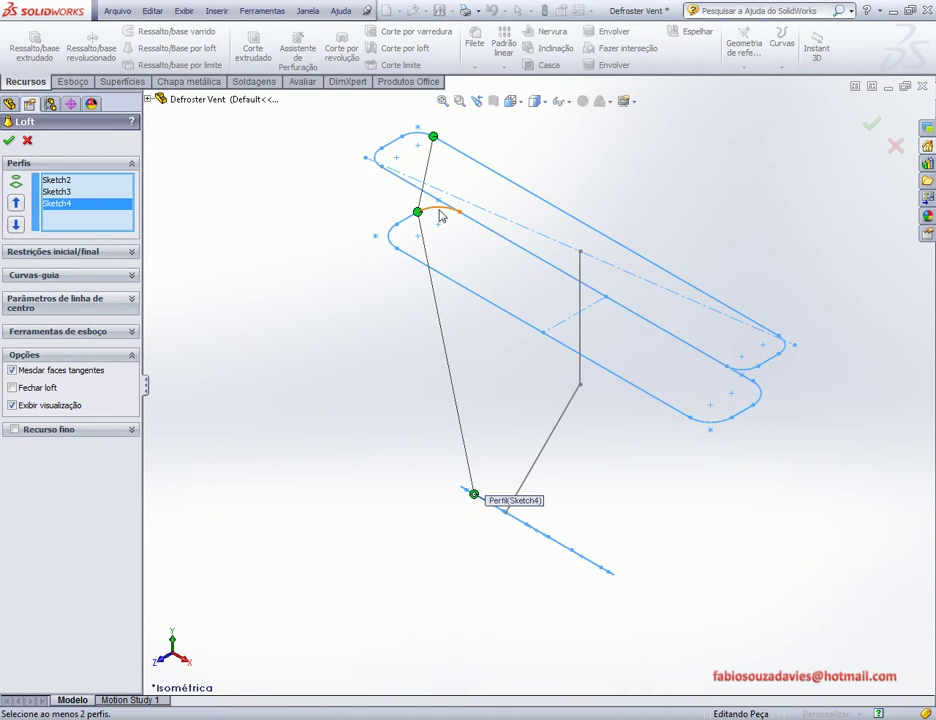
pyautogui.moveTo(418, 212); pyautogui.dragTo(459, 212)
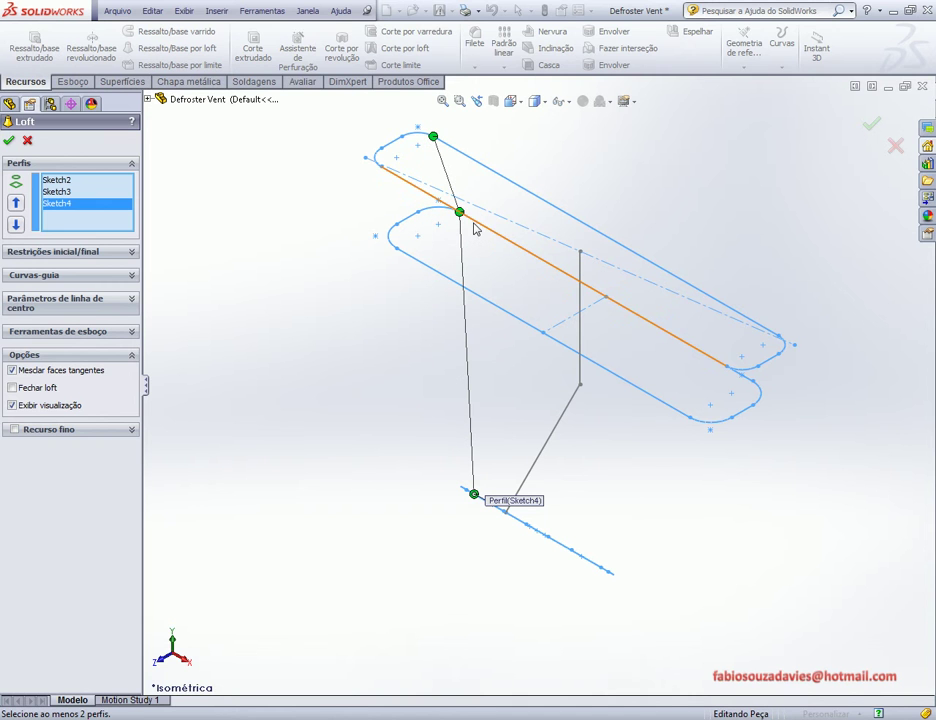
pyautogui.moveTo(515, 503); pyautogui.dragTo(460, 508, button='middle')
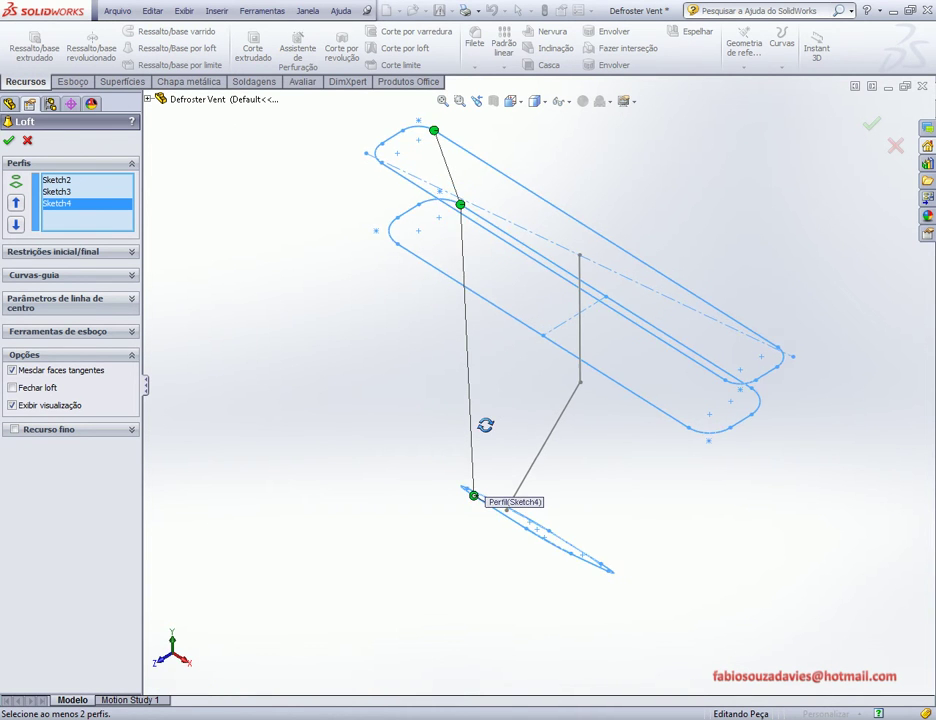
pyautogui.moveTo(481, 492)
pyautogui.mouseDown()
pyautogui.moveTo(524, 549)
pyautogui.moveTo(570, 562)
pyautogui.moveTo(624, 546)
pyautogui.moveTo(635, 517)
pyautogui.moveTo(602, 470)
pyautogui.mouseUp()
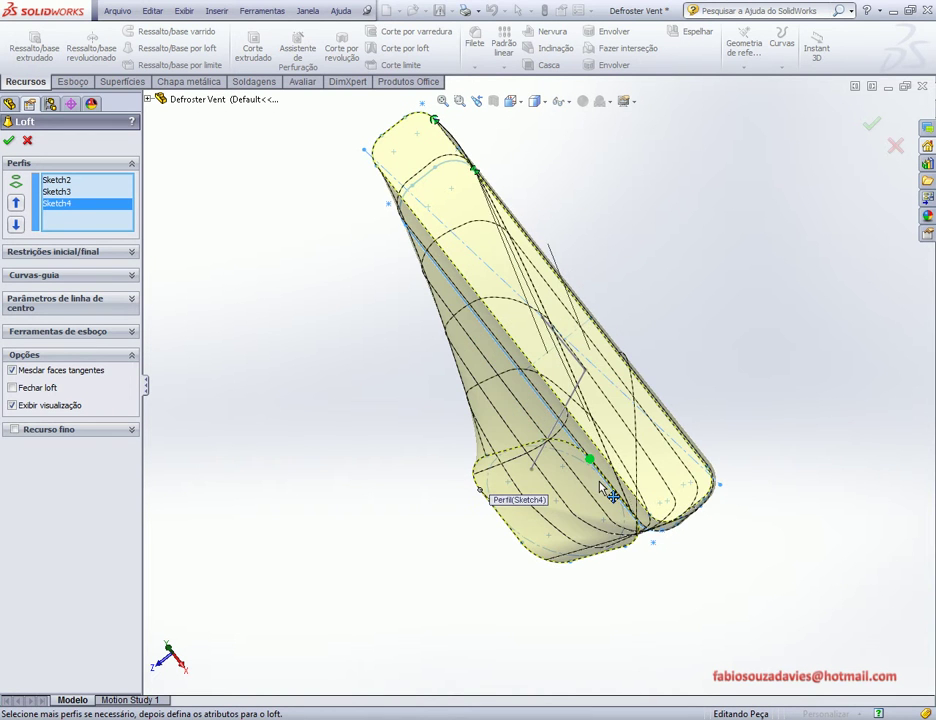
pyautogui.moveTo(663, 325); pyautogui.dragTo(680, 361, button='middle')
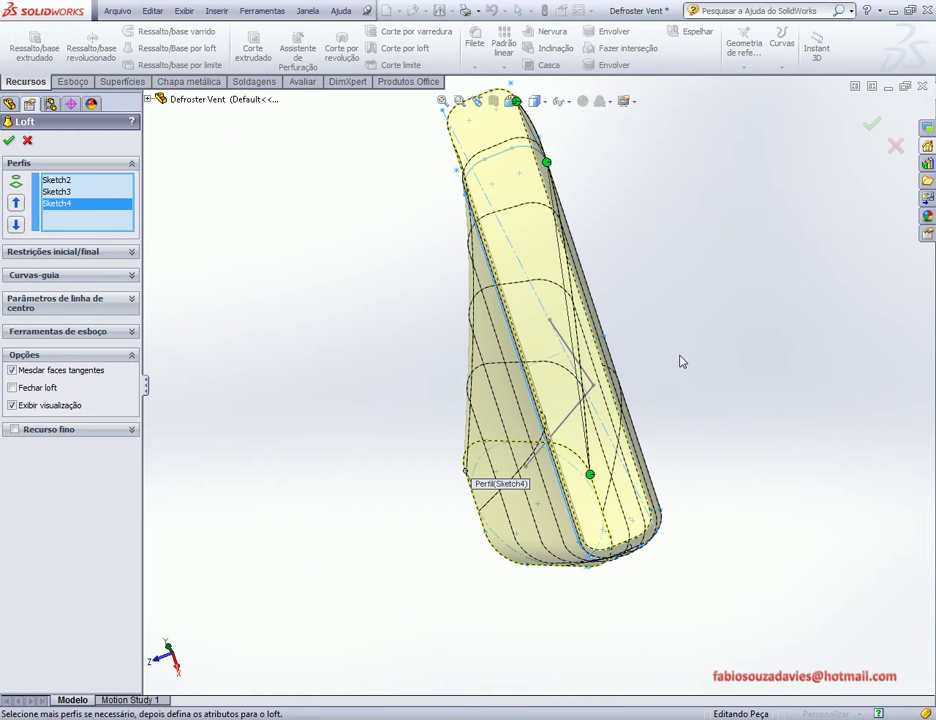
pyautogui.hotkey('ctrl', '7')
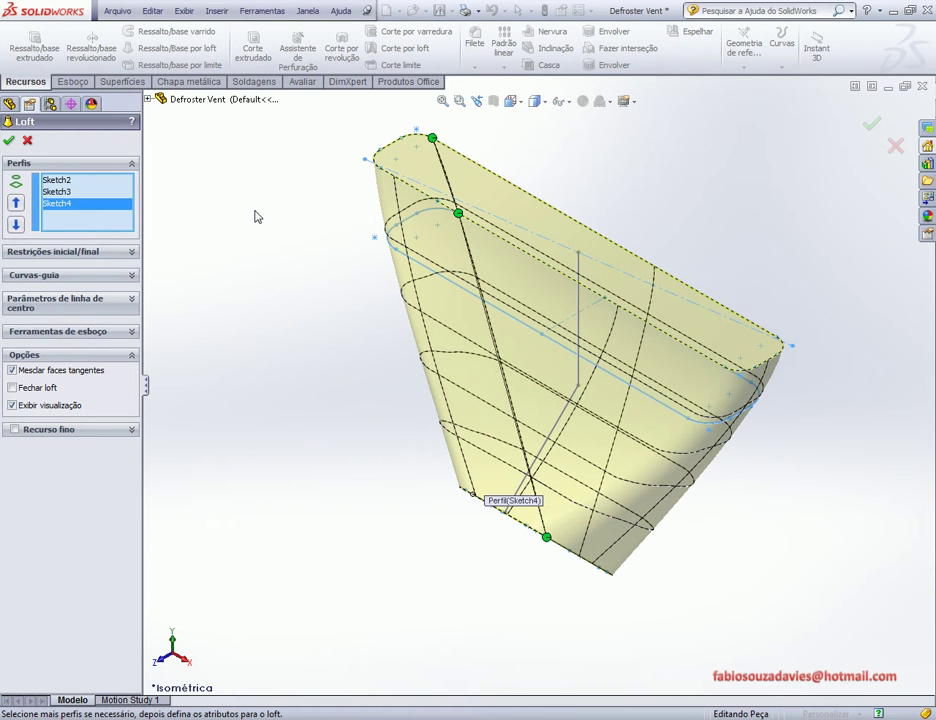
# - Set both Restrição inicial and Restrição final to Normal ao perfil
pyautogui.click(131, 253)
pyautogui.click(64, 284)
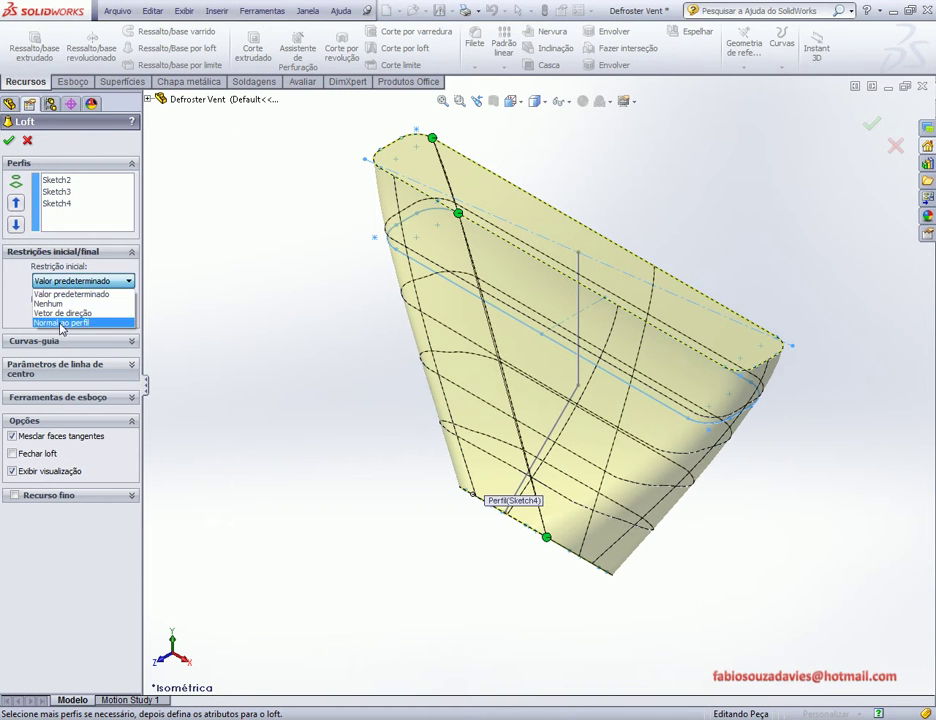
pyautogui.click(56, 322)
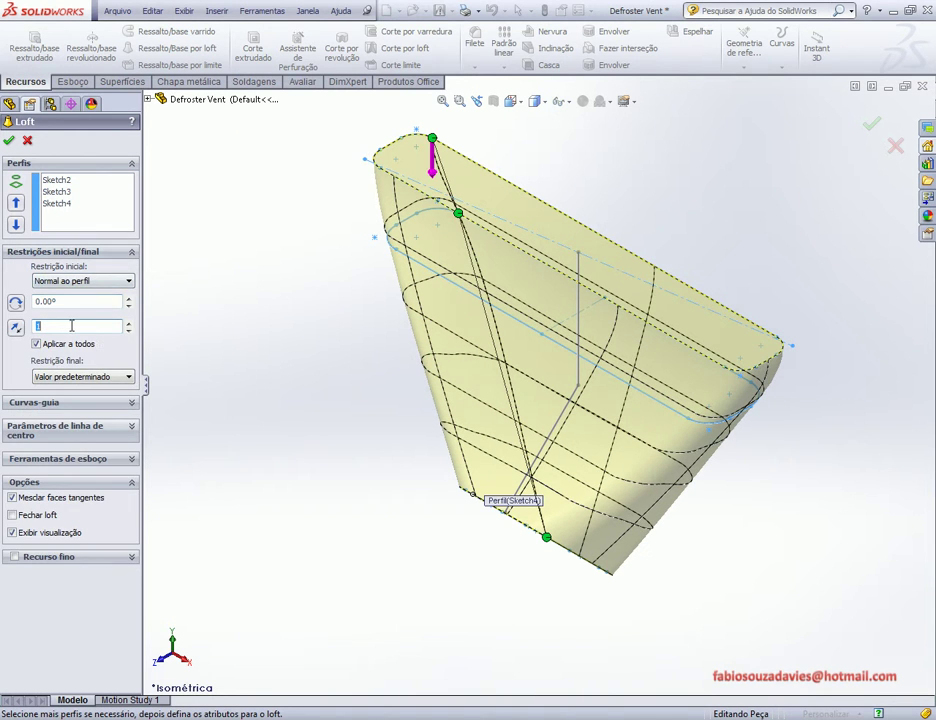
pyautogui.click(80, 376)
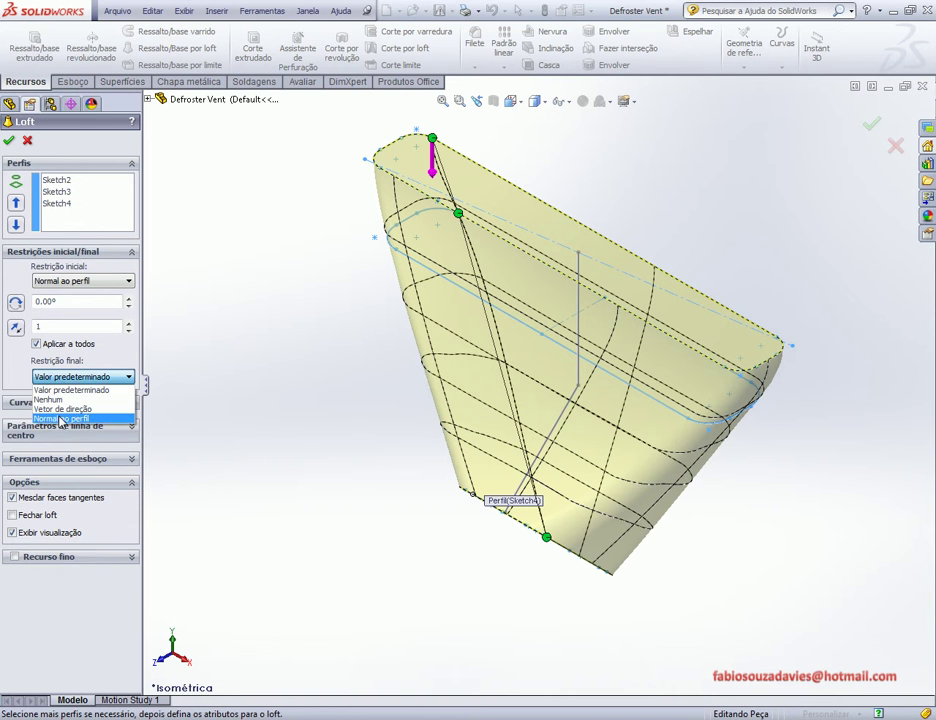
pyautogui.click(60, 418)
# - Keep the end constraint at Normal ao perfil and enable Recurso fino on the loft
pyautogui.moveTo(512, 340)
pyautogui.mouseDown(button='middle')
pyautogui.moveTo(437, 276)
pyautogui.moveTo(612, 319)
pyautogui.moveTo(620, 330)
pyautogui.moveTo(506, 171)
pyautogui.moveTo(457, 167)
pyautogui.moveTo(446, 156)
pyautogui.moveTo(484, 139)
pyautogui.mouseUp(button='middle')
pyautogui.hotkey('ctrl', '7')
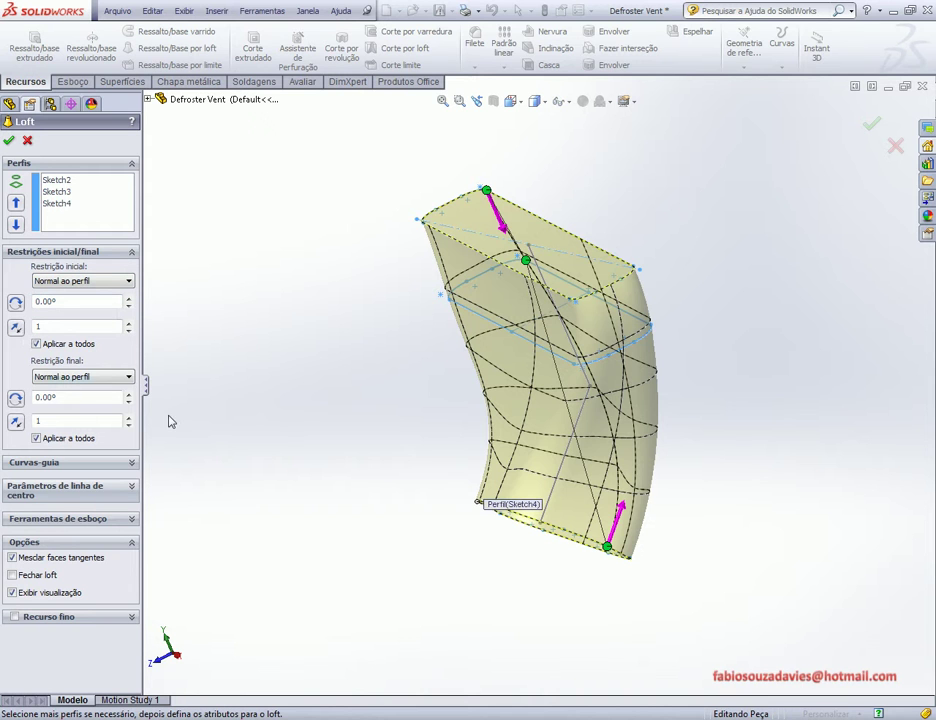
pyautogui.click(61, 379)
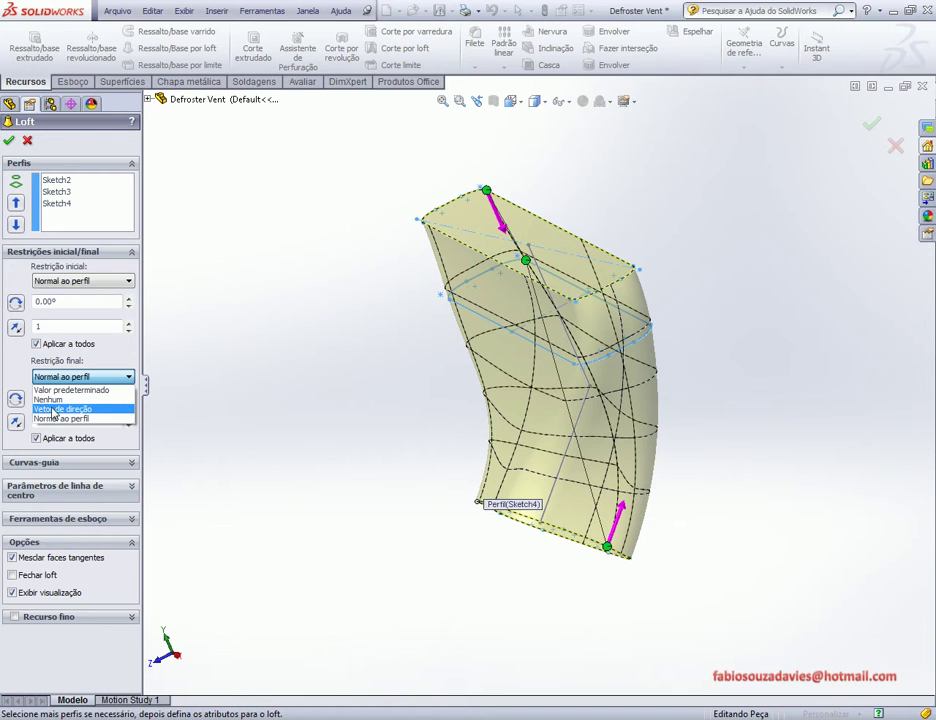
pyautogui.click(3, 389)
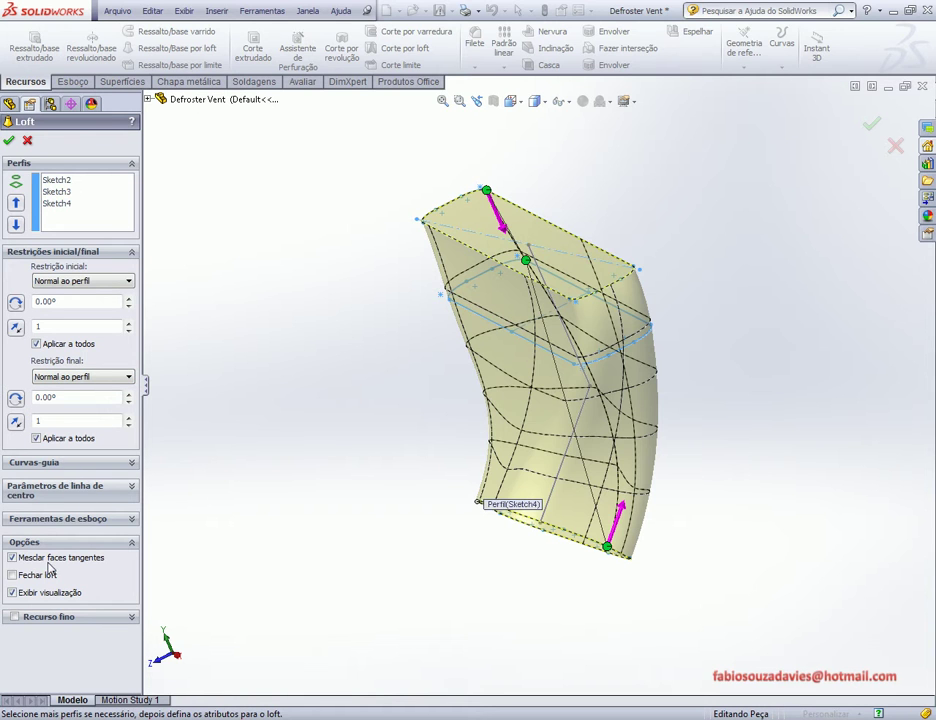
pyautogui.click(13, 617)
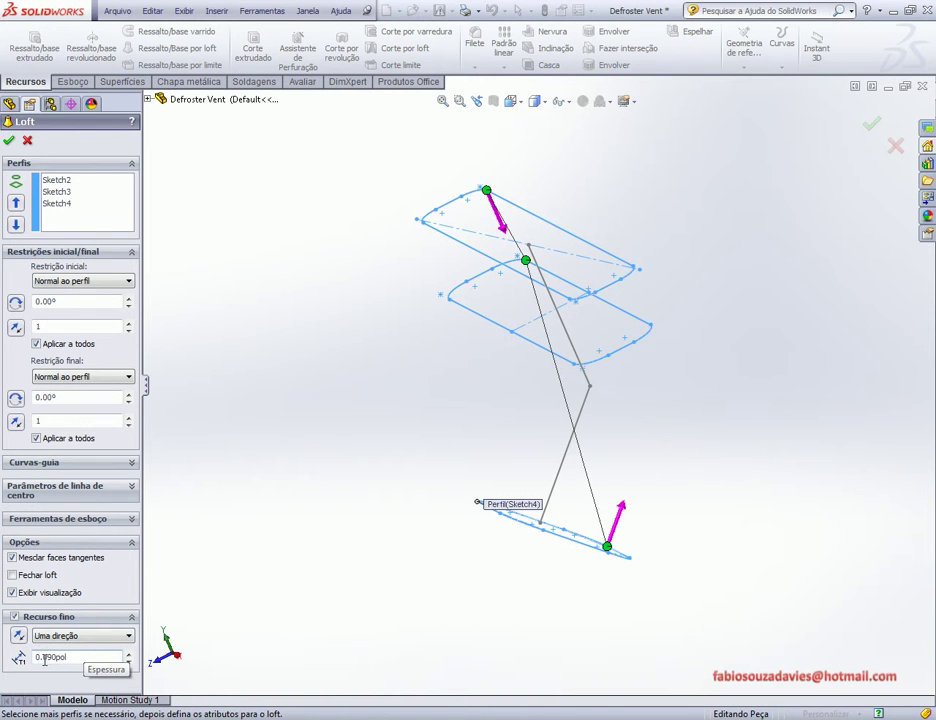
# - Change the thin-feature wall thickness to 0
pyautogui.moveTo(180, 372)
pyautogui.mouseDown(button='middle')
pyautogui.moveTo(251, 424)
pyautogui.moveTo(190, 450)
pyautogui.mouseUp(button='middle')
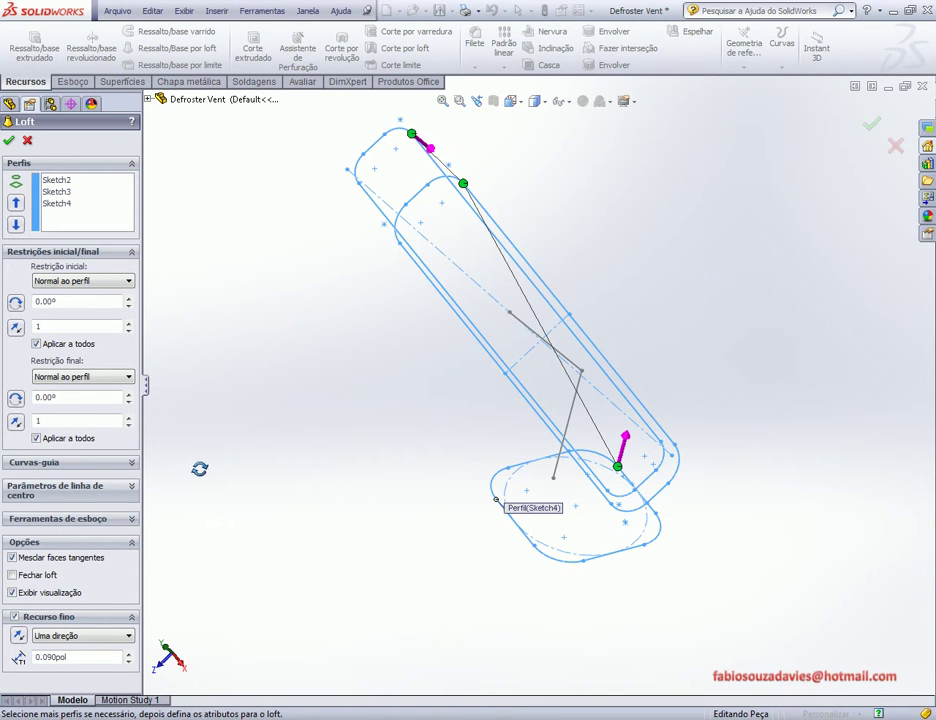
pyautogui.moveTo(46, 657); pyautogui.dragTo(99, 653)
pyautogui.write('0.01mm')
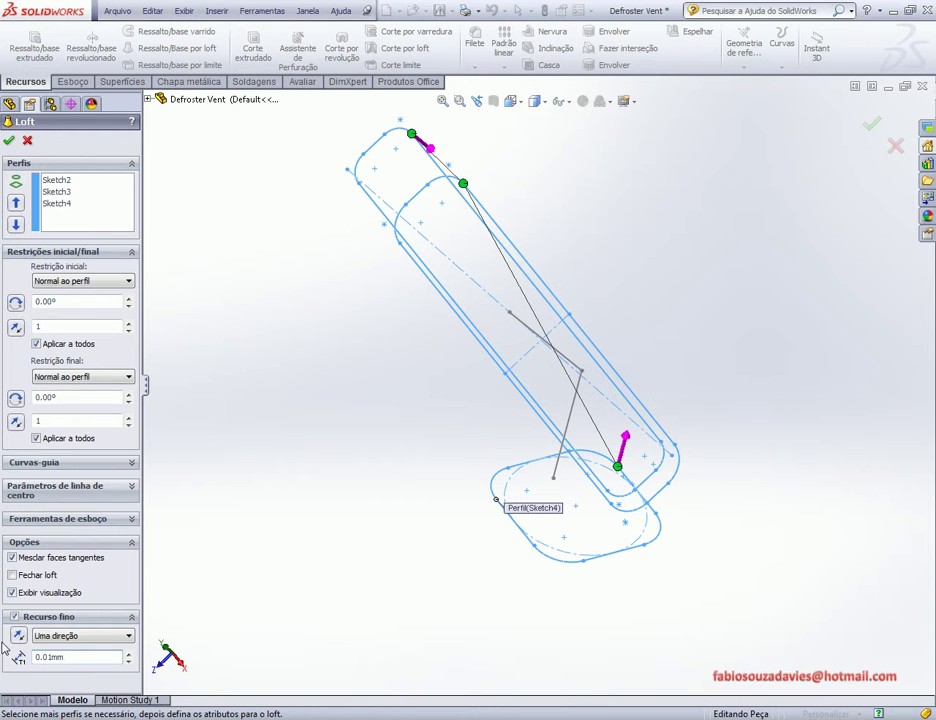
pyautogui.press('Return')
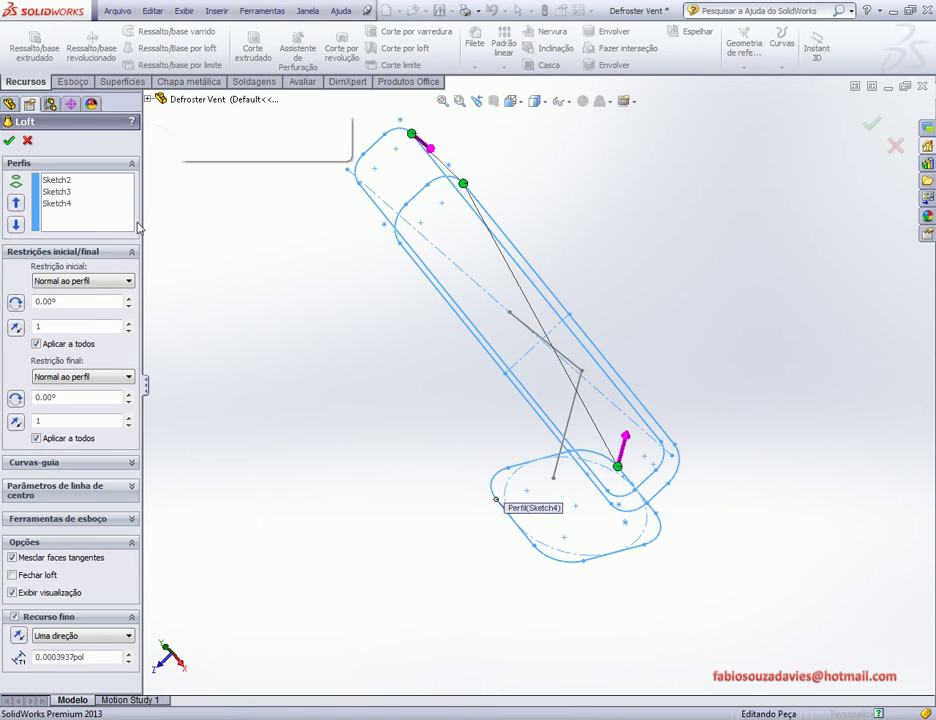
# - Turn off Recurso fino for a solid loft and enable Fechar loft
pyautogui.click(13, 617)
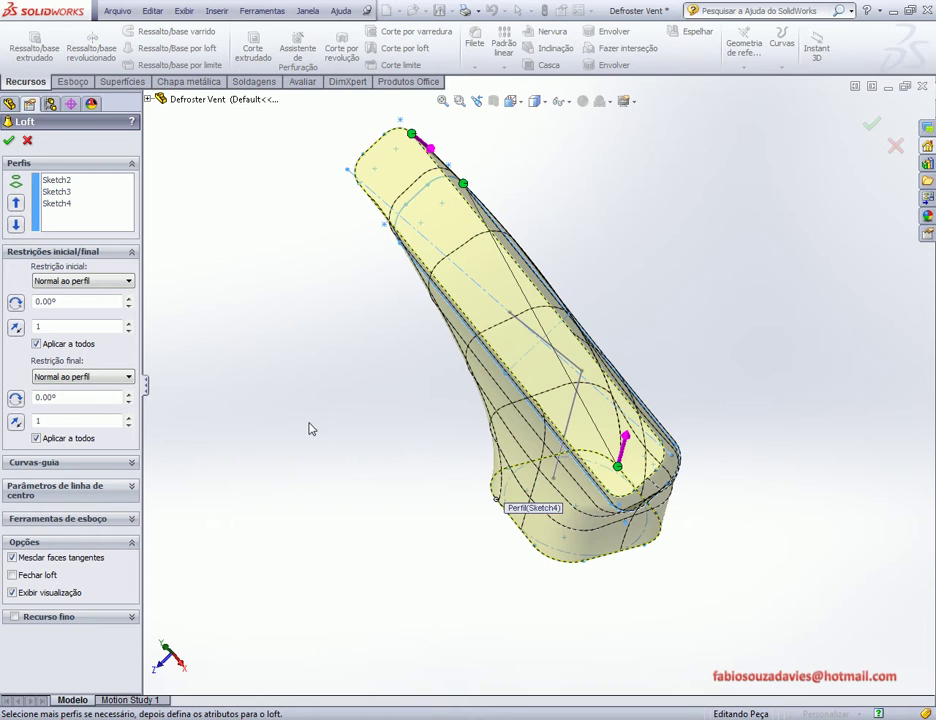
pyautogui.moveTo(309, 428); pyautogui.dragTo(304, 381, button='middle')
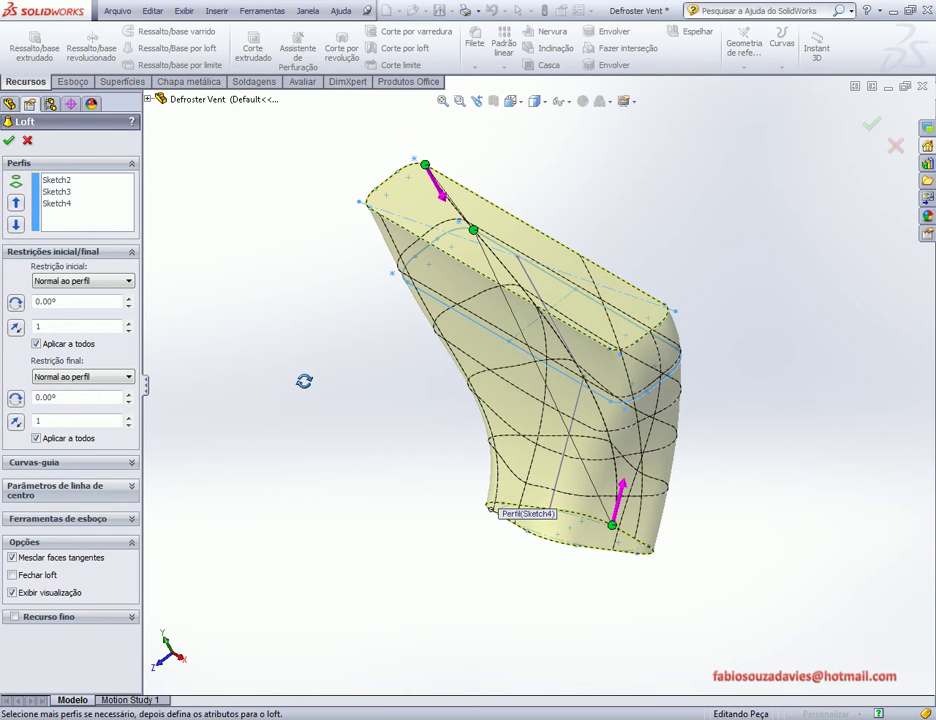
pyautogui.click(12, 575)
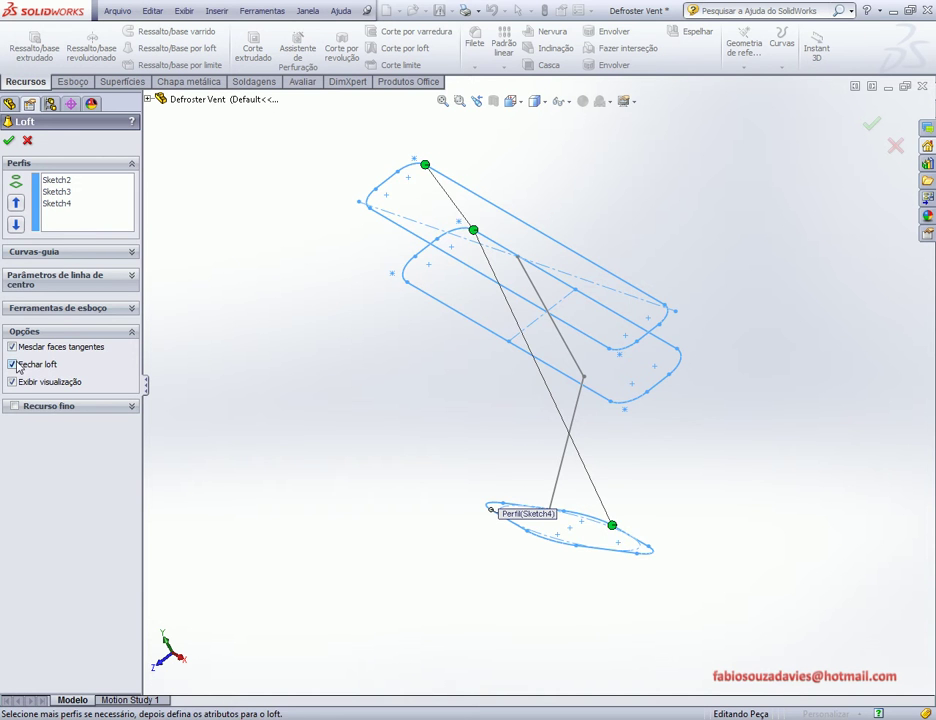
# - Turn off Fechar loft and set start and end constraints to Normal ao perfil
pyautogui.click(12, 364)
pyautogui.click(58, 283)
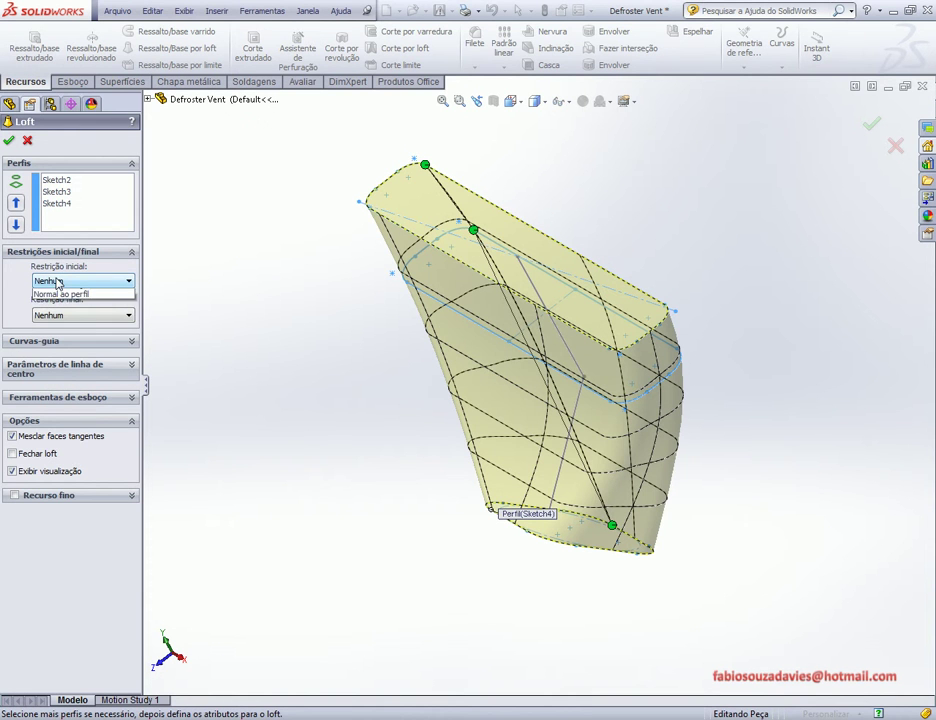
pyautogui.click(46, 324)
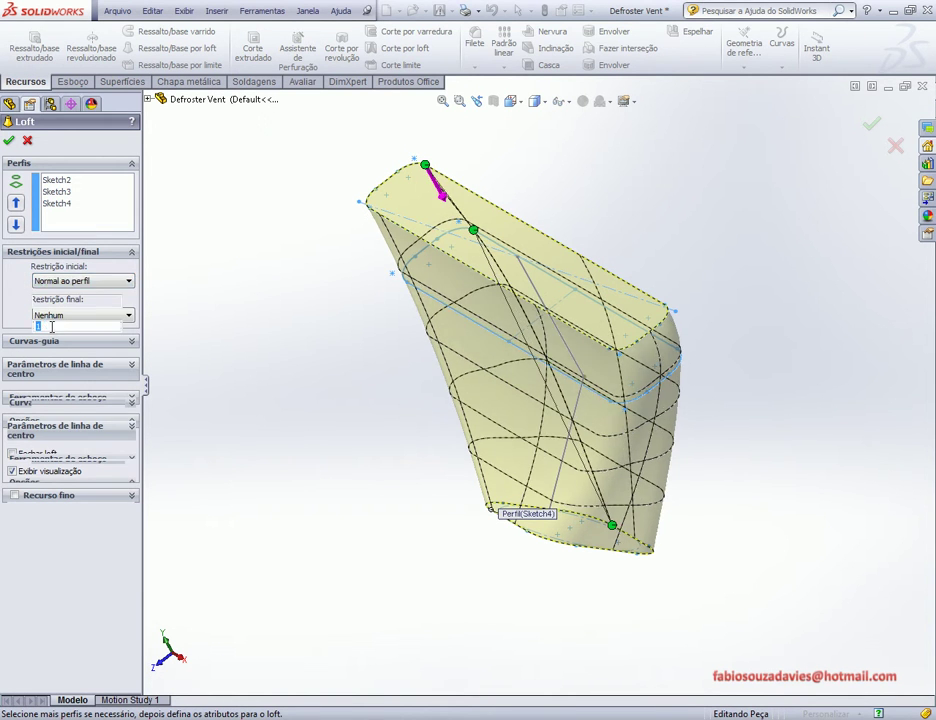
pyautogui.click(60, 376)
pyautogui.click(40, 419)
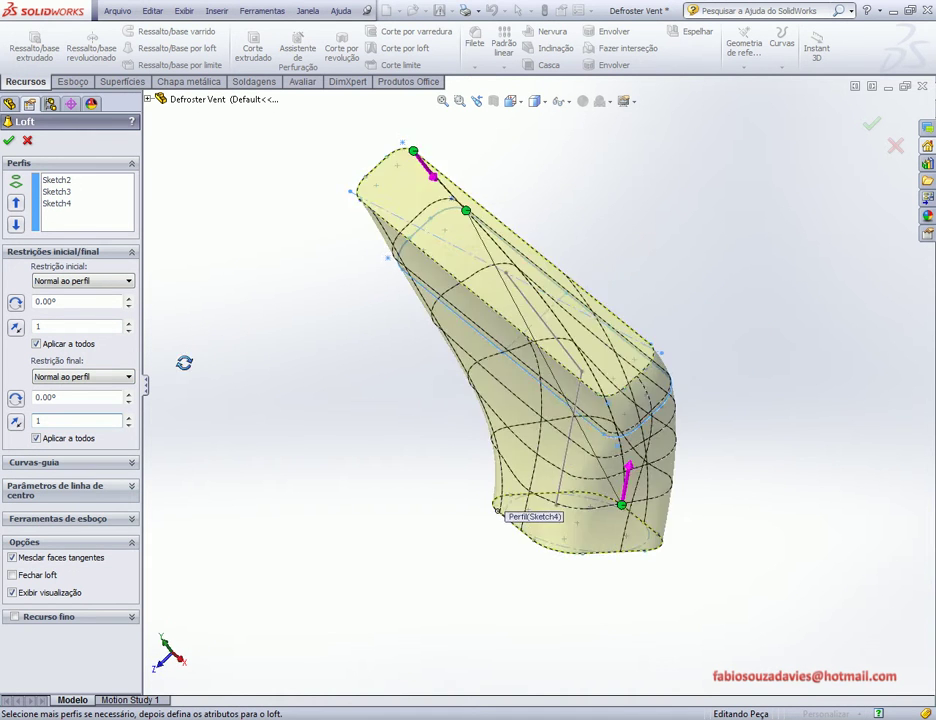
pyautogui.moveTo(231, 321); pyautogui.dragTo(205, 324, button='middle')
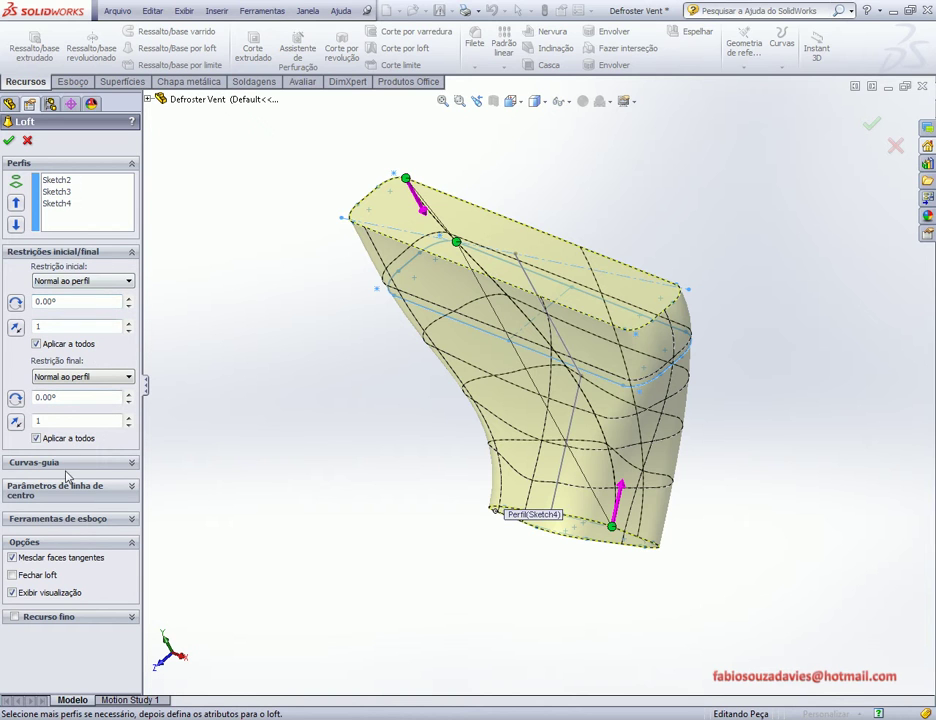
# - Keep Recurso fino off and accept the solid loft as Loft2
pyautogui.click(131, 519)
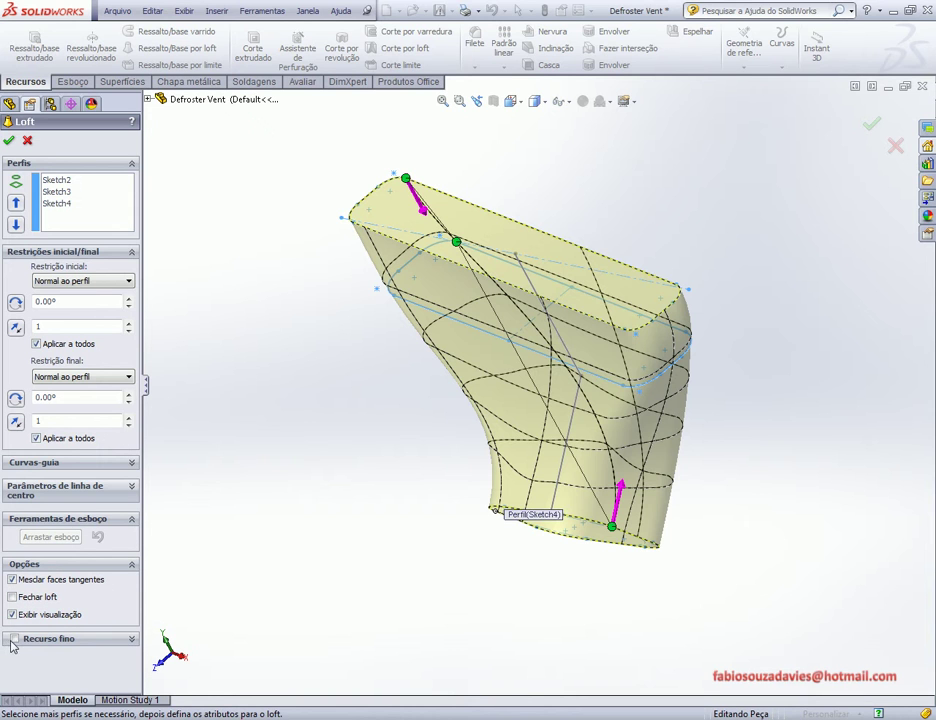
pyautogui.click(13, 639)
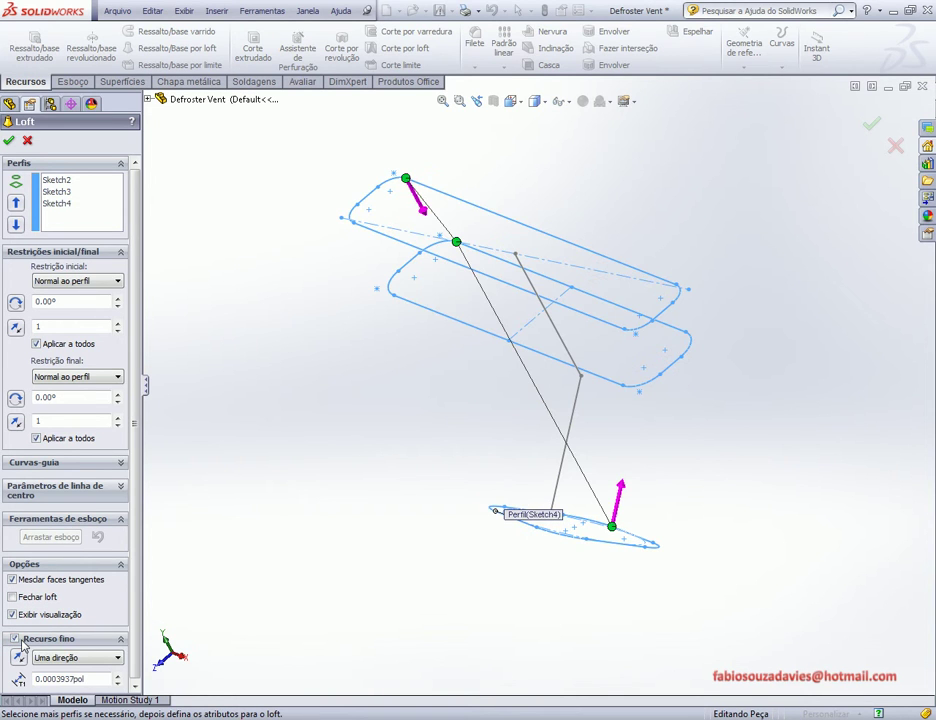
pyautogui.moveTo(240, 272); pyautogui.dragTo(276, 376, button='middle')
pyautogui.moveTo(304, 296)
pyautogui.mouseDown(button='middle')
pyautogui.moveTo(243, 385)
pyautogui.moveTo(337, 213)
pyautogui.mouseUp(button='middle')
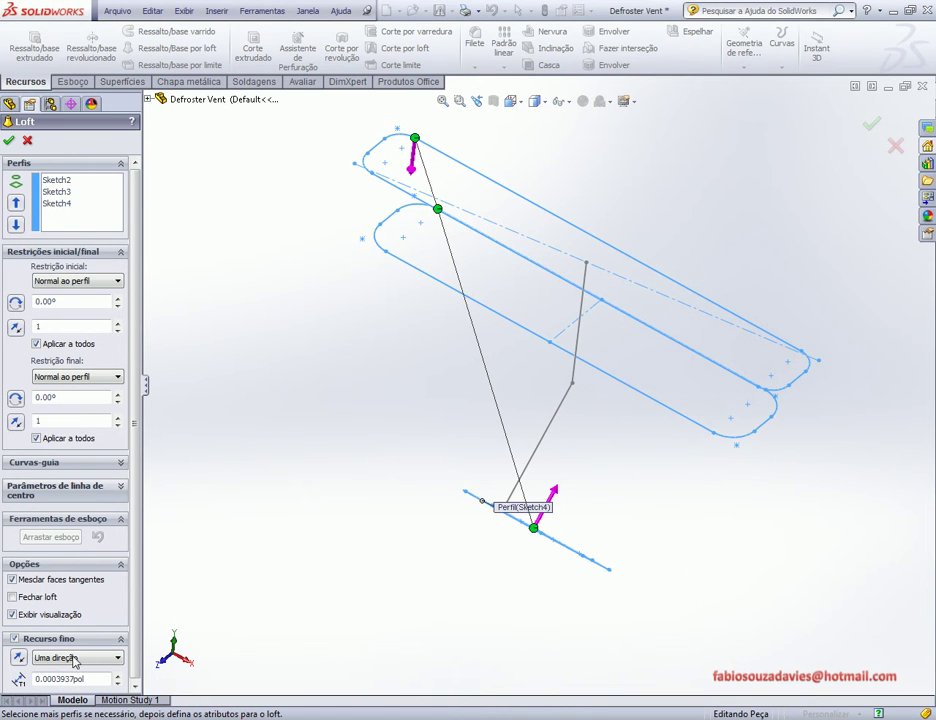
pyautogui.click(13, 639)
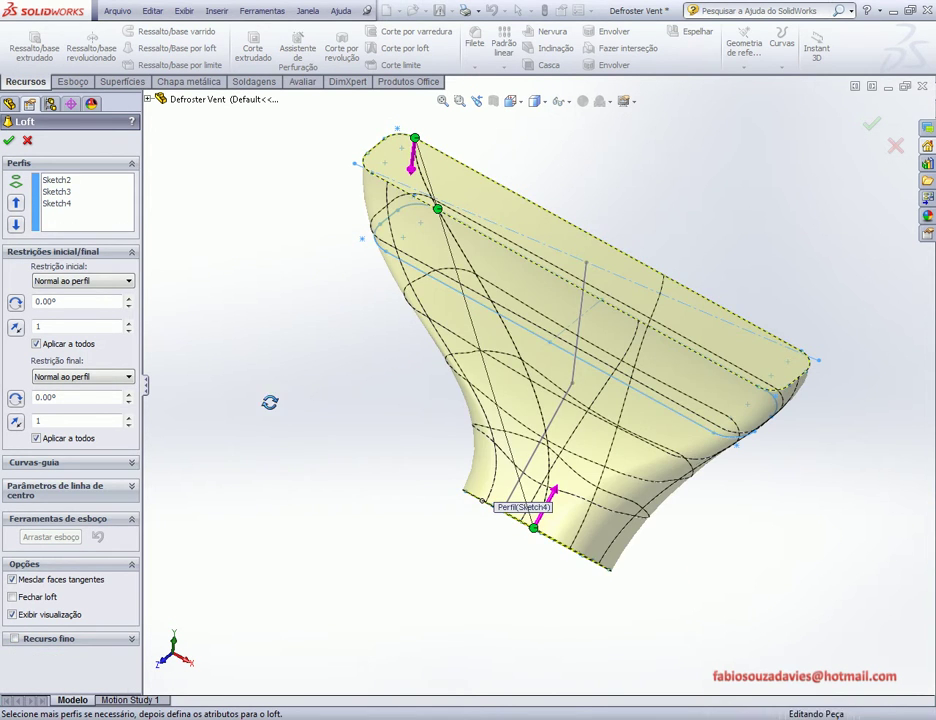
pyautogui.click(9, 140)
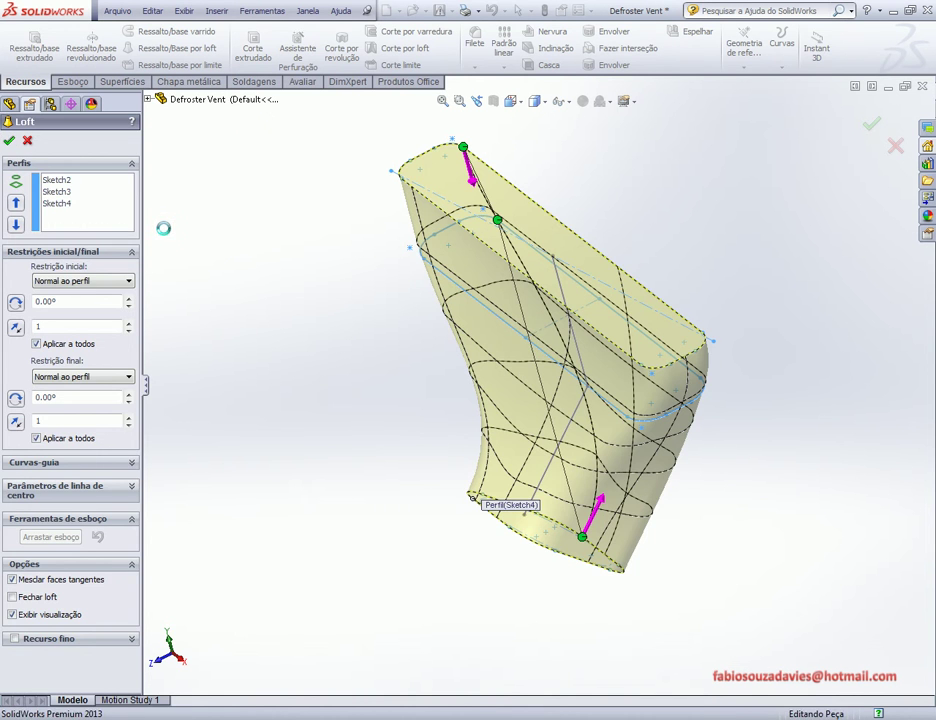
pyautogui.moveTo(371, 258)
pyautogui.mouseDown(button='middle')
pyautogui.moveTo(288, 167)
pyautogui.moveTo(234, 269)
pyautogui.moveTo(309, 150)
pyautogui.moveTo(261, 299)
pyautogui.mouseUp(button='middle')
pyautogui.click(234, 269)
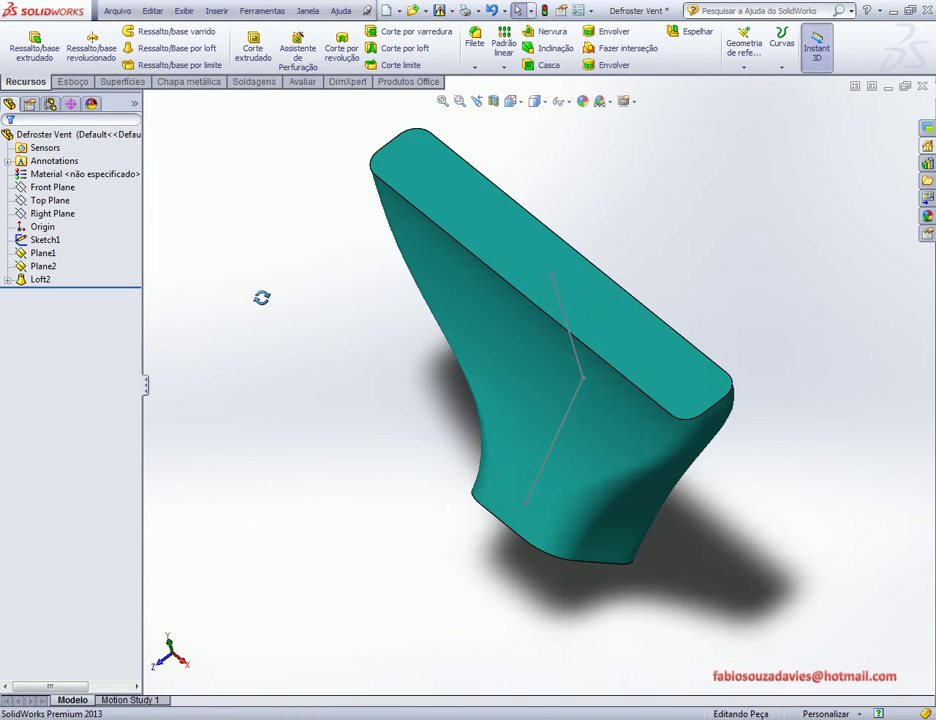
# - Start a shell removing the wide top face with a 0.09 wall thickness
pyautogui.click(437, 176)
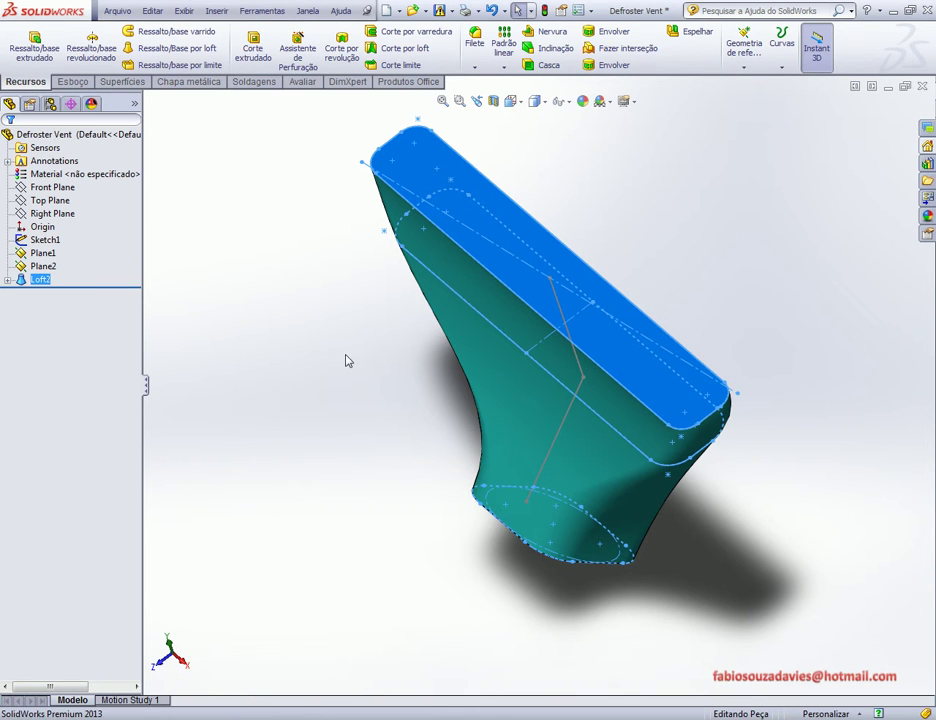
pyautogui.click(548, 65)
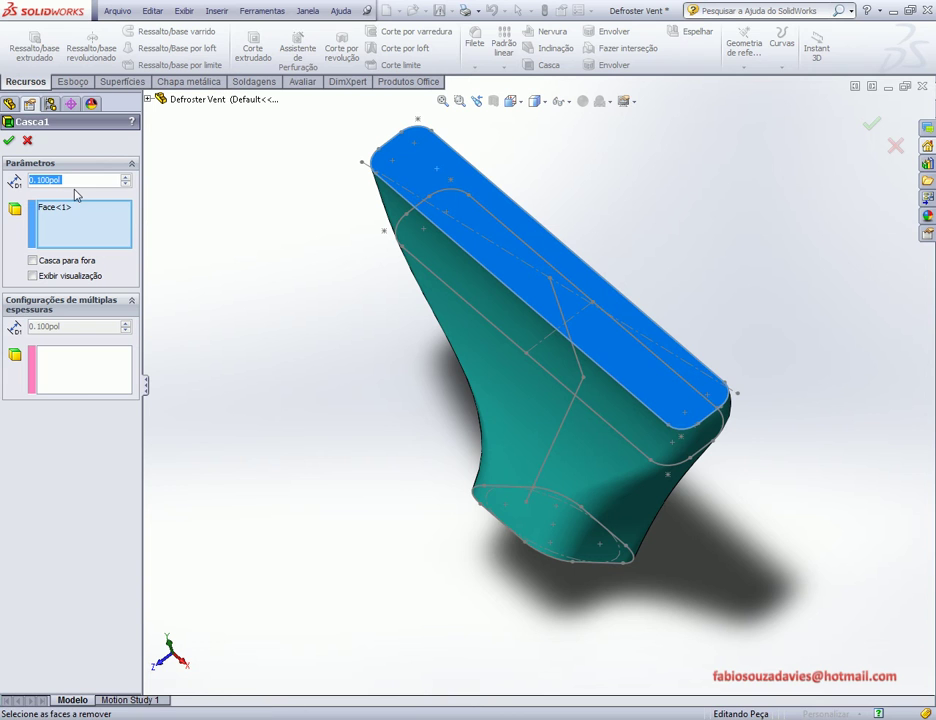
pyautogui.write('0,09')
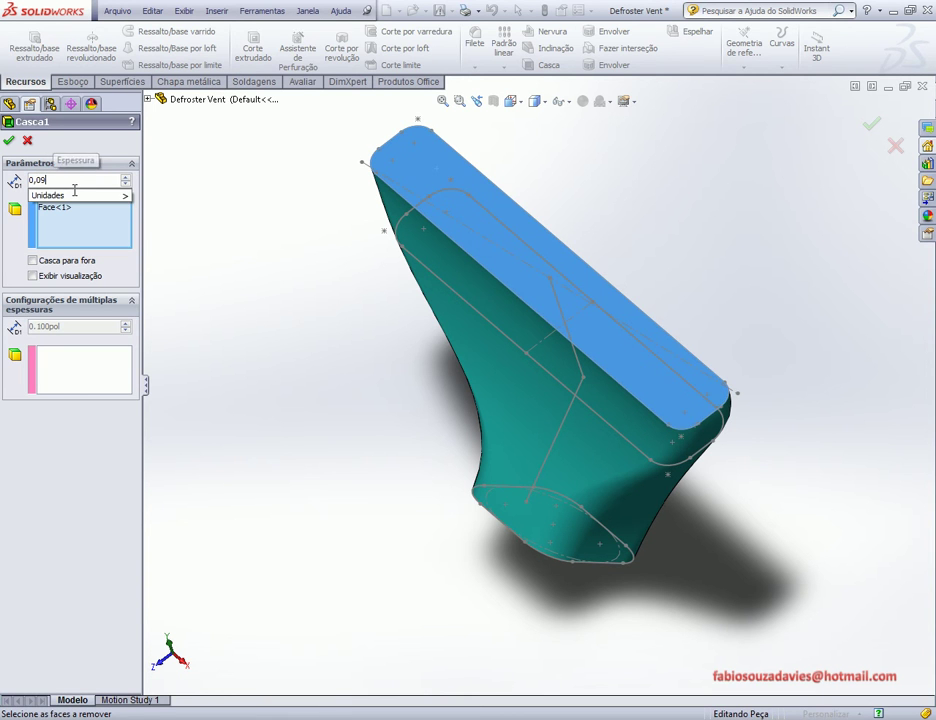
pyautogui.press('Return')
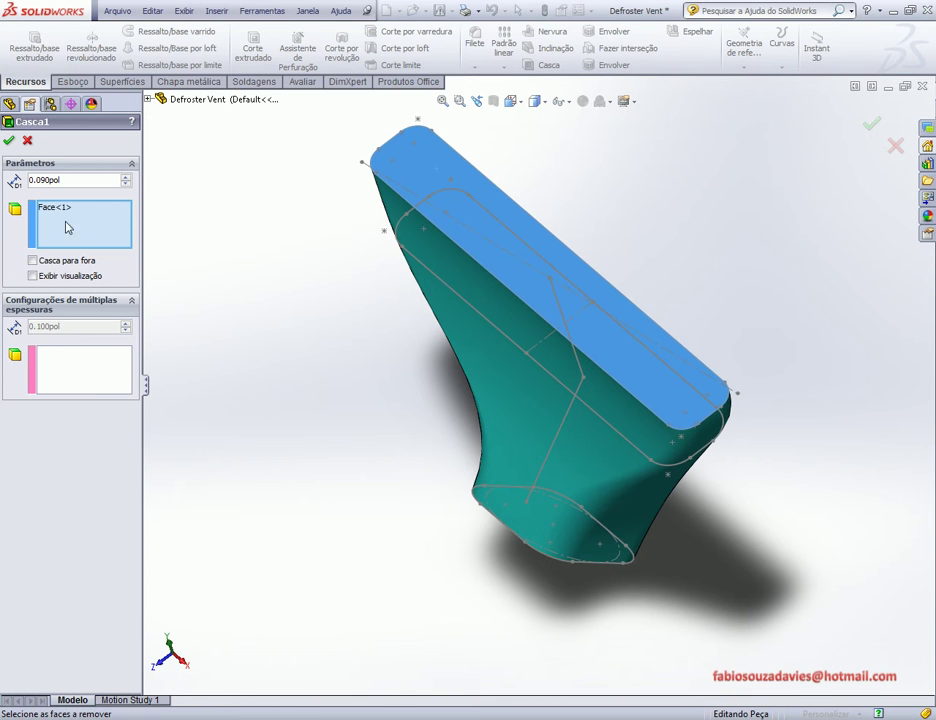
# - Also remove the narrow bottom face and confirm Casca1 past the thickness warning
pyautogui.moveTo(415, 457); pyautogui.dragTo(418, 369, button='middle')
pyautogui.click(526, 530)
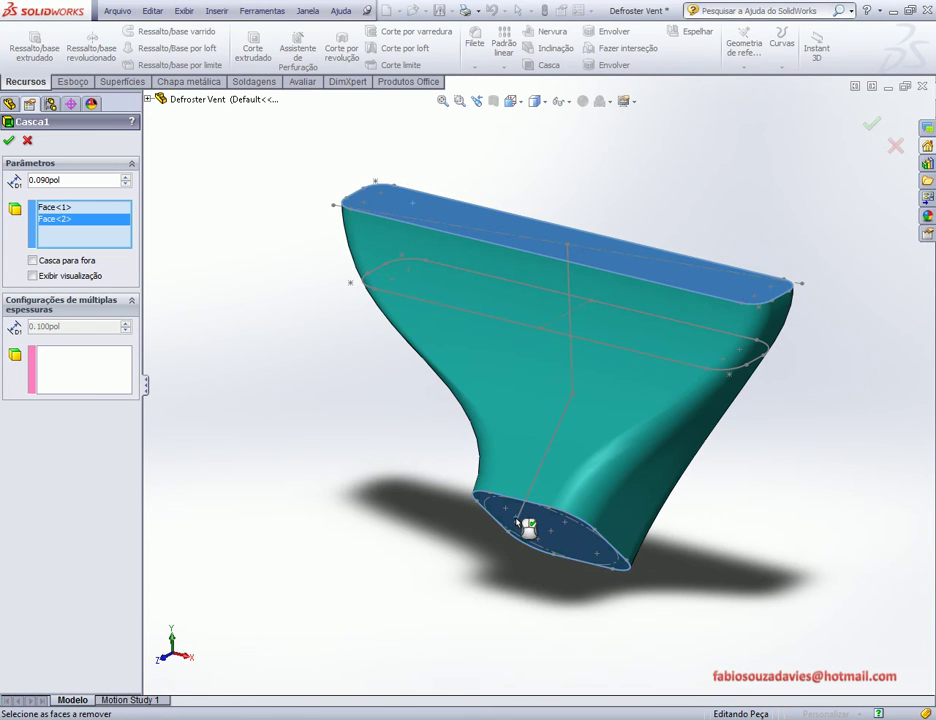
pyautogui.click(33, 275)
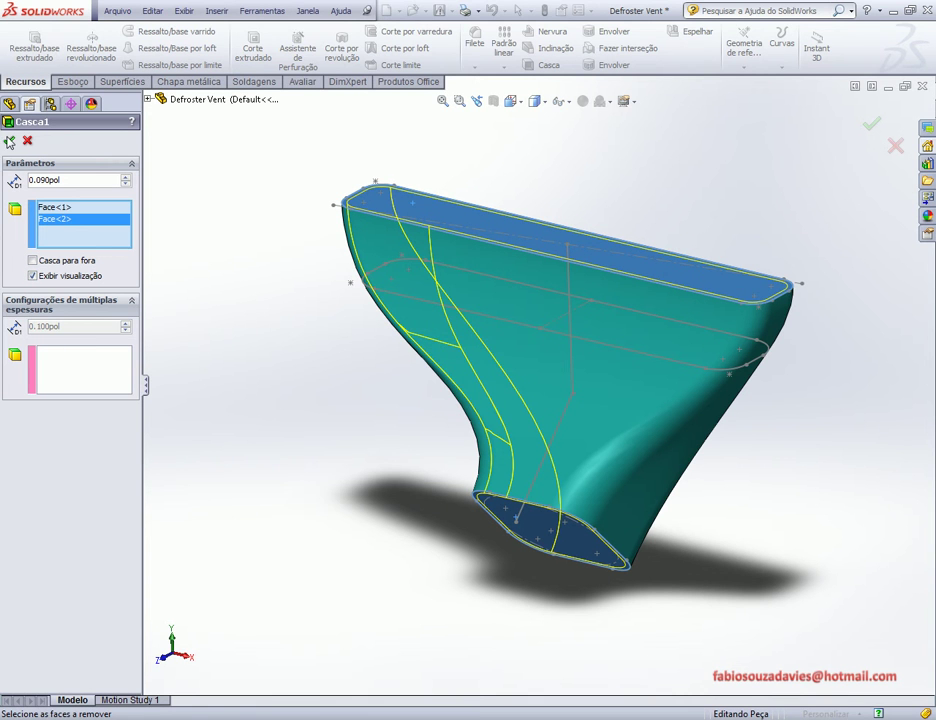
pyautogui.click(10, 141)
pyautogui.click(501, 393)
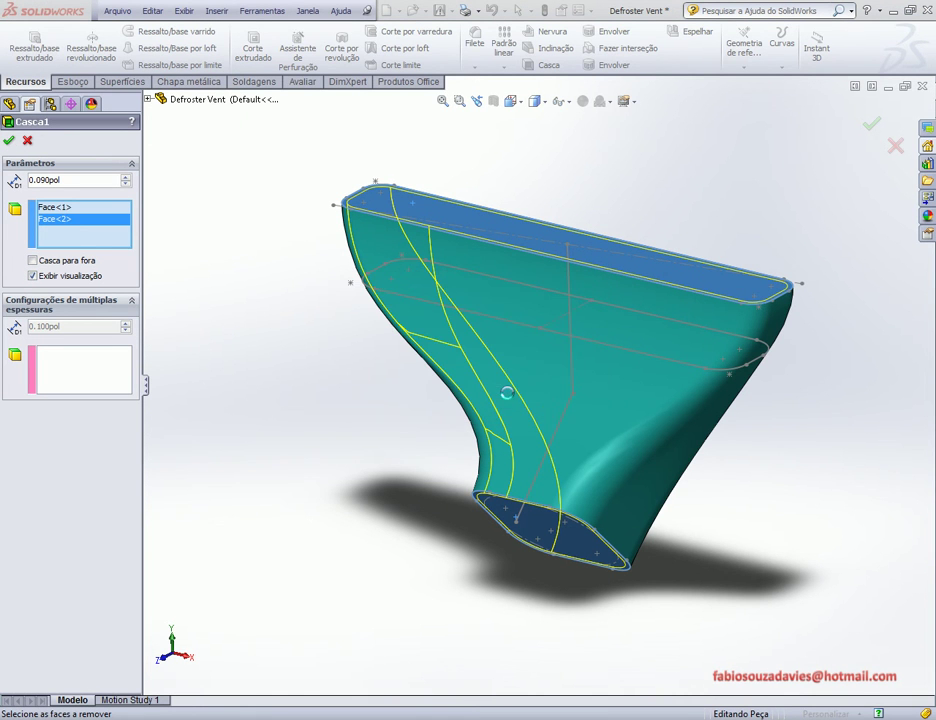
pyautogui.moveTo(372, 194)
pyautogui.mouseDown(button='middle')
pyautogui.moveTo(366, 344)
pyautogui.moveTo(562, 113)
pyautogui.moveTo(427, 242)
pyautogui.mouseUp(button='middle')
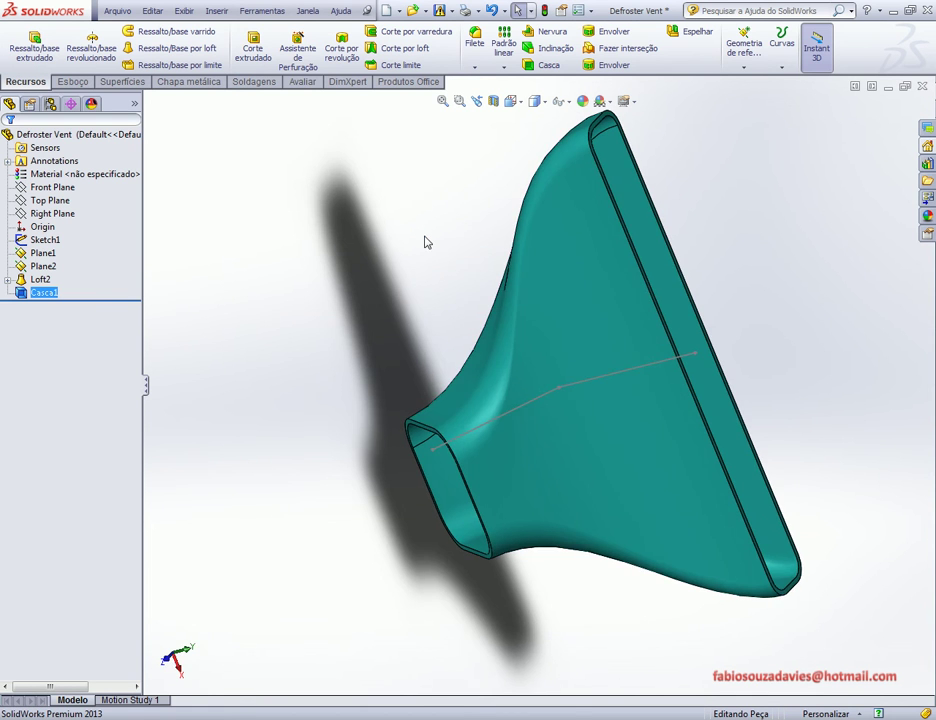
# - Switch the duct view to Isométrica with Ctrl+7
pyautogui.hotkey('ctrl', '7')
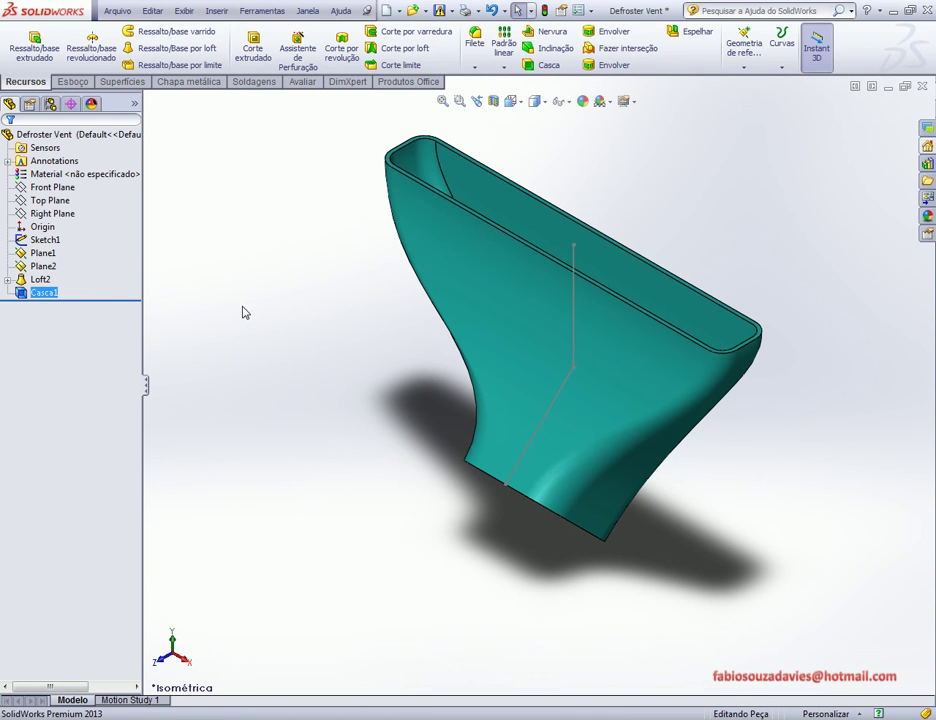